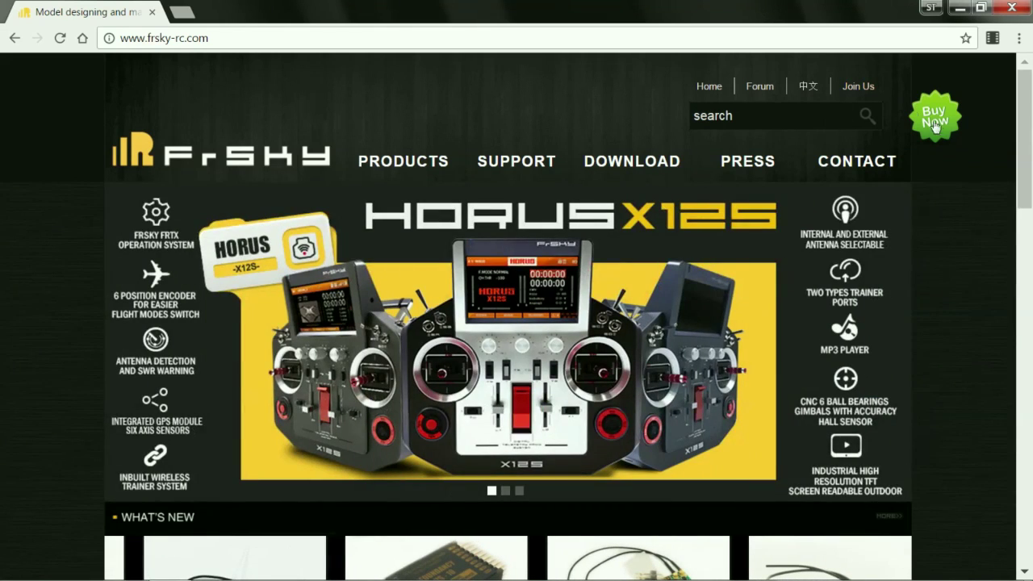
Download the latest S6R config tool from the tool downloads on the FrSky website
{"action": "left_click", "coordinate": [621, 170]}
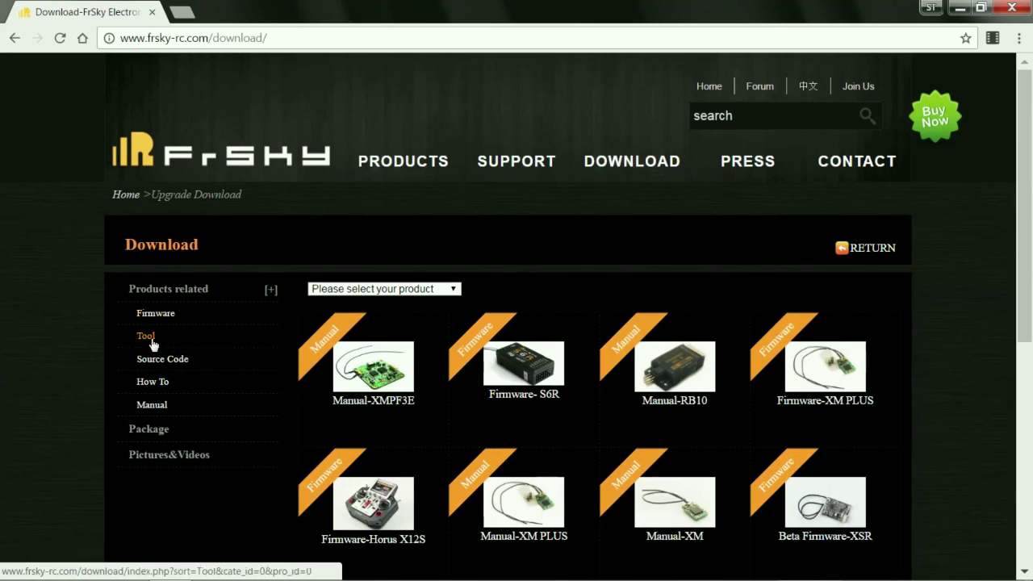
{"action": "left_click", "coordinate": [153, 343]}
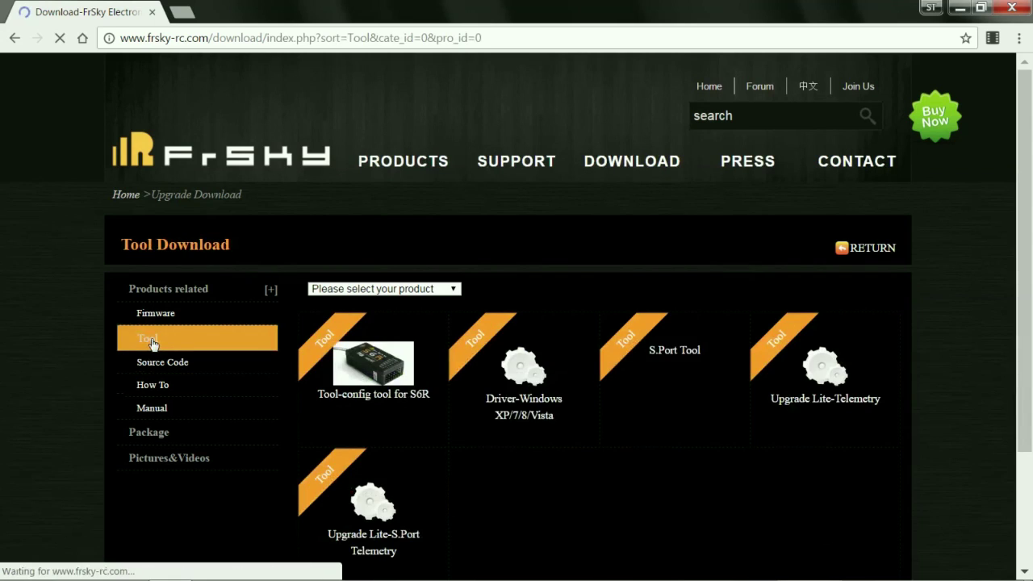
{"action": "left_click", "coordinate": [389, 360]}
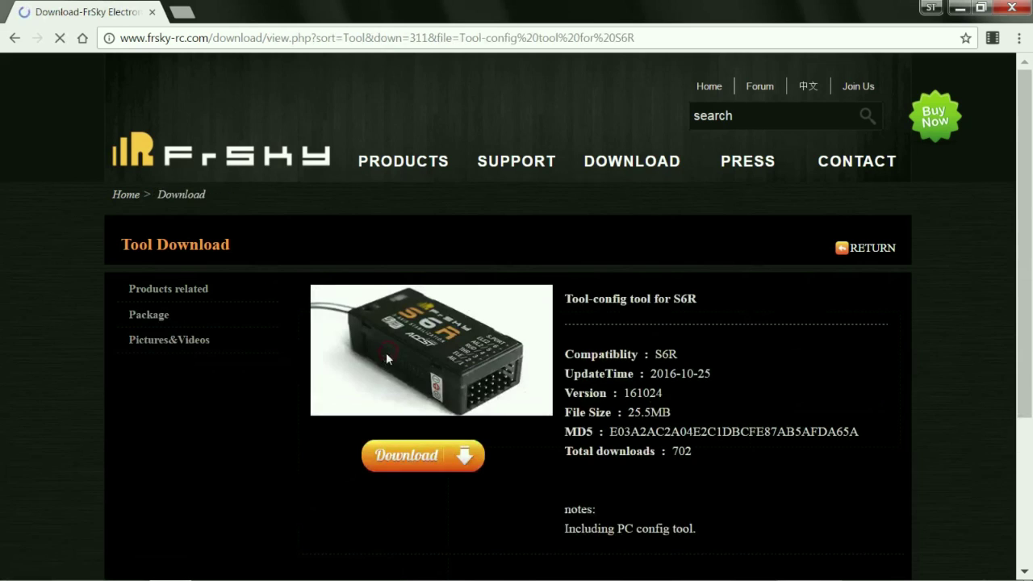
{"action": "scroll", "coordinate": [489, 272], "scroll_direction": "down", "scroll_amount": 2}
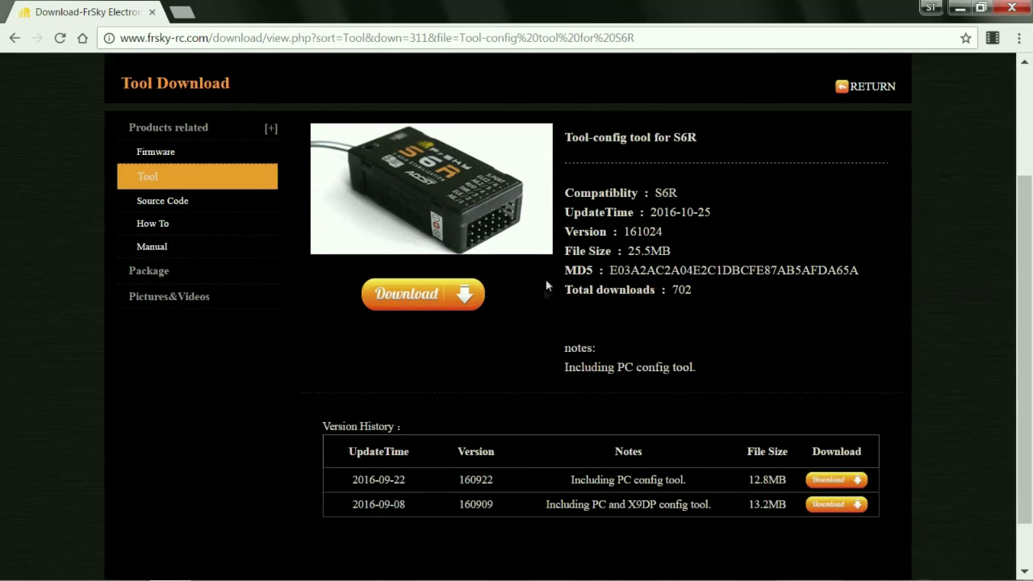
{"action": "left_click", "coordinate": [410, 287]}
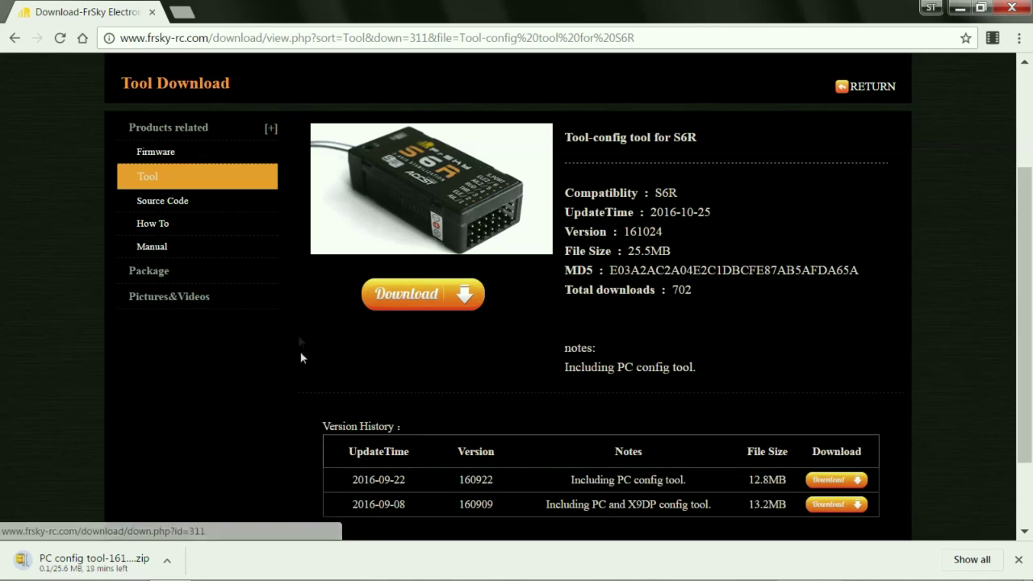
{"action": "left_click", "coordinate": [1018, 559]}
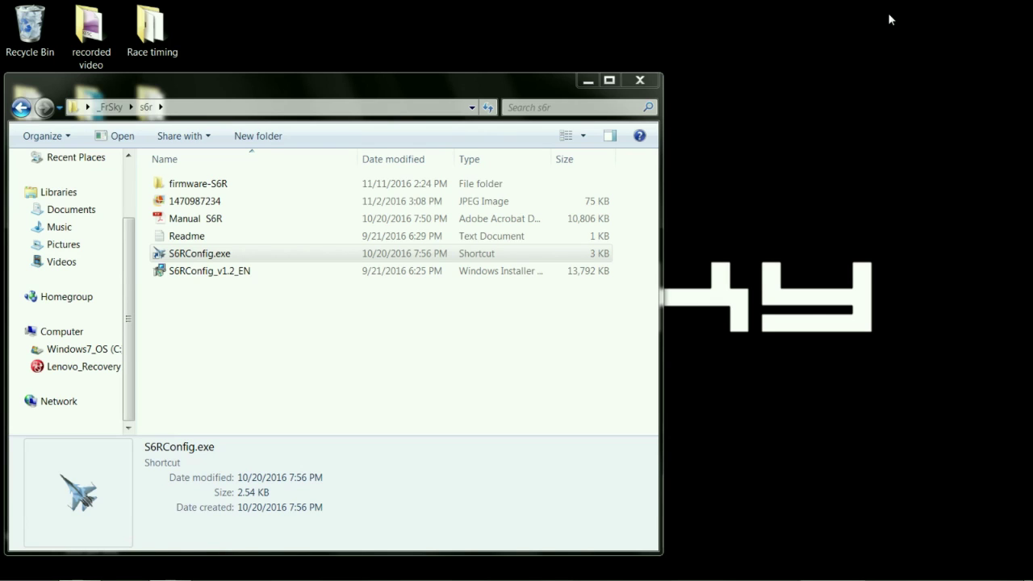
Launch S6RConfig.exe from the s6r folder and open the serial connection to the receiver on COM7
{"action": "left_click", "coordinate": [217, 257]}
{"action": "double_click", "coordinate": [218, 256]}
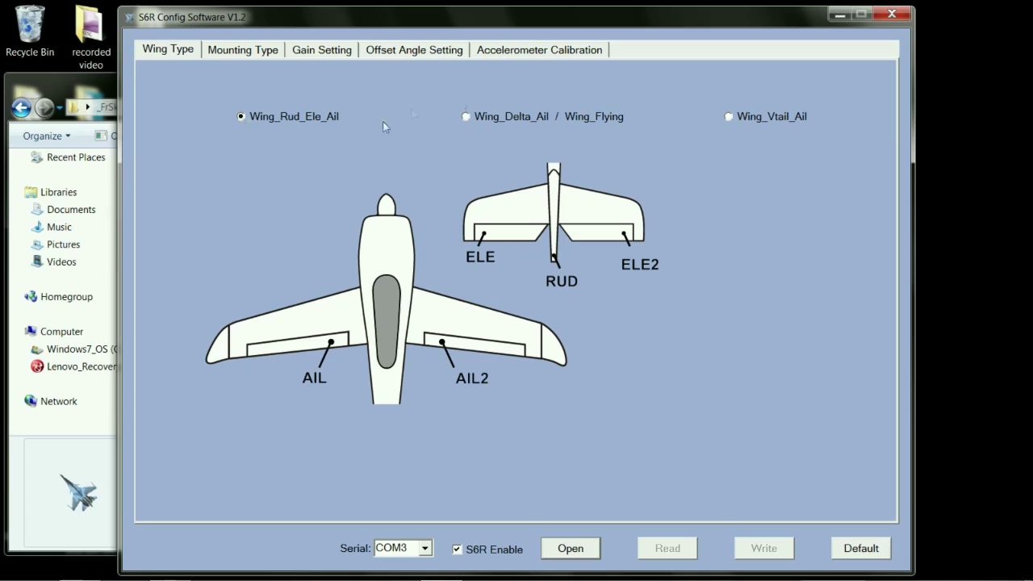
{"action": "left_click", "coordinate": [424, 548]}
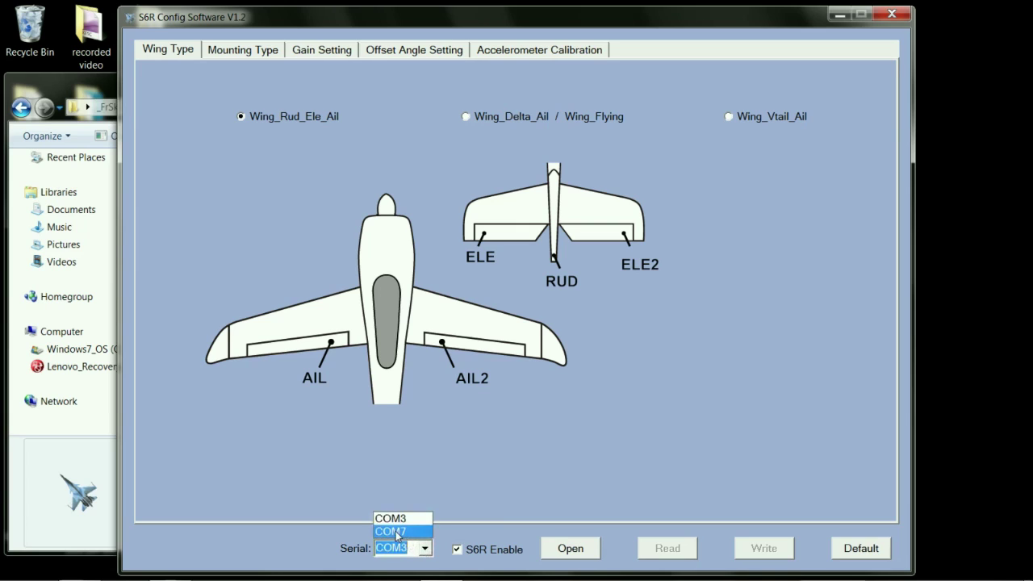
{"action": "left_click", "coordinate": [395, 531]}
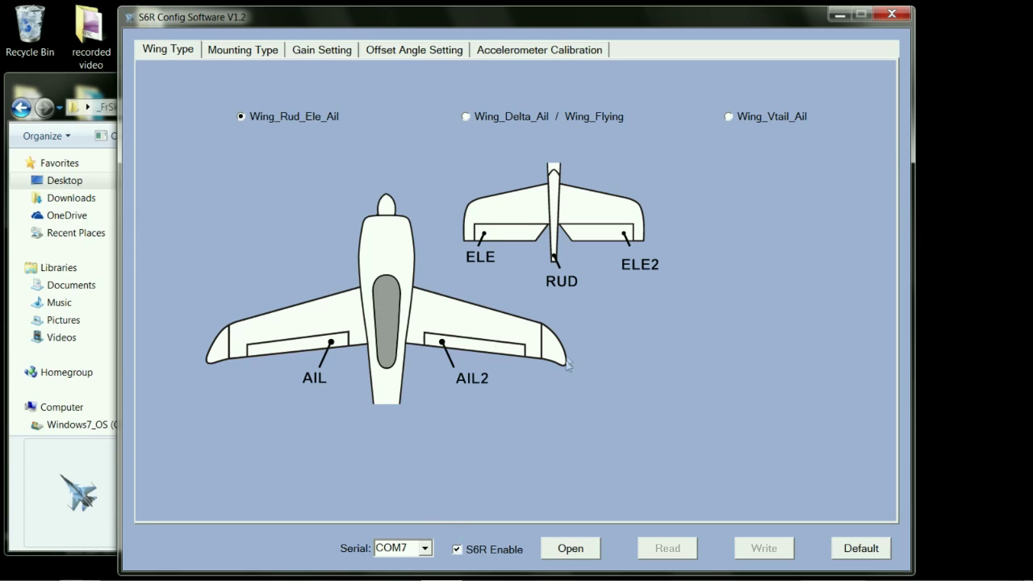
{"action": "left_click", "coordinate": [568, 550]}
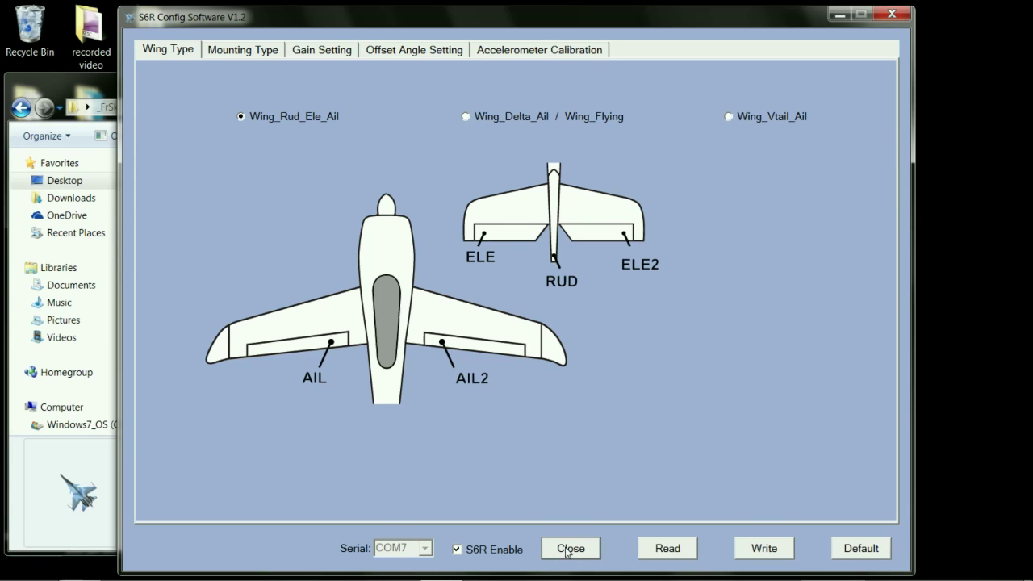
Check the live accelerometer readings and preview the delta and V-tail wing types, ending on Wing_Rud_Ele_Ail
{"action": "left_click", "coordinate": [563, 52]}
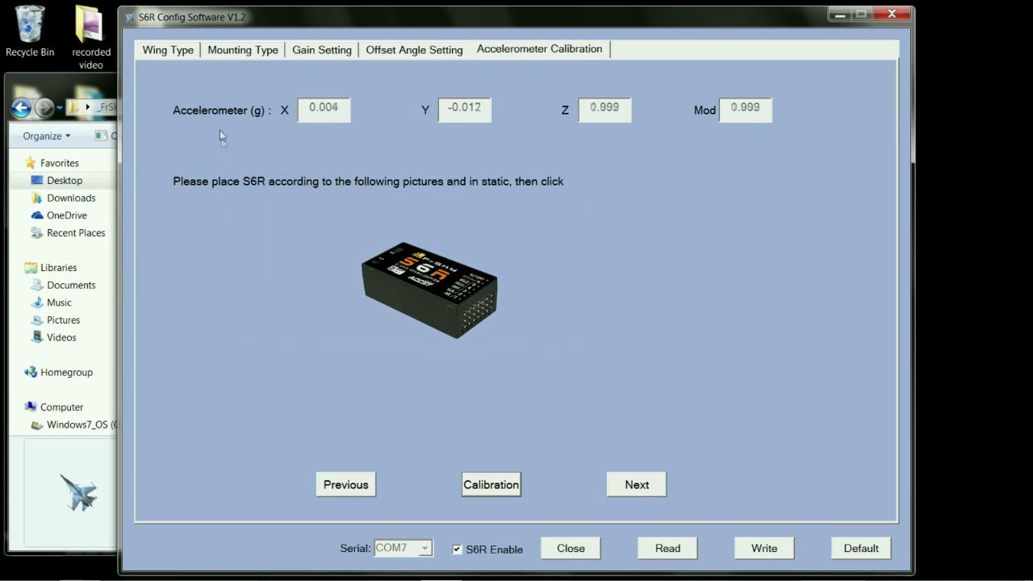
{"action": "left_click", "coordinate": [179, 52]}
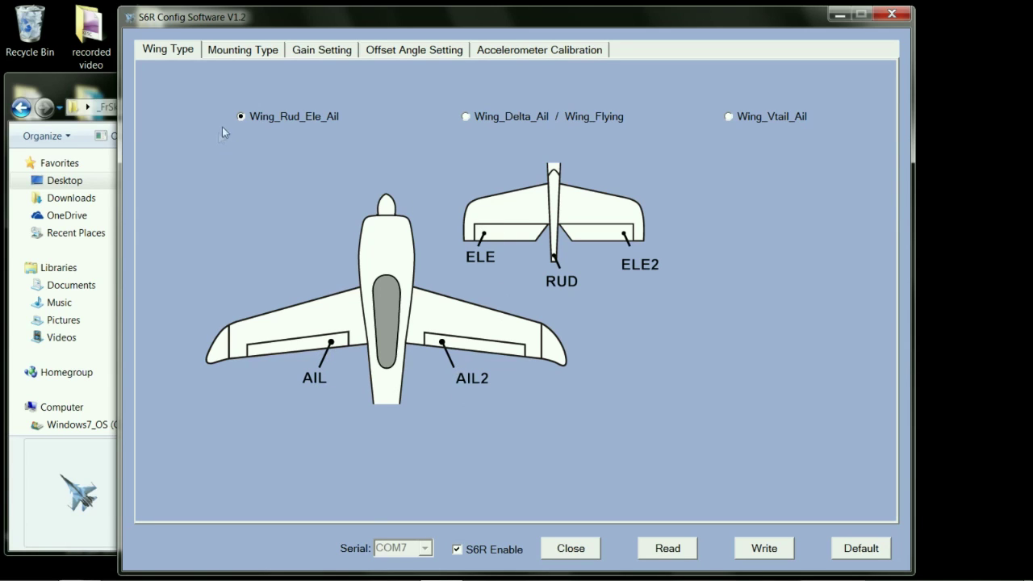
{"action": "left_click", "coordinate": [467, 117]}
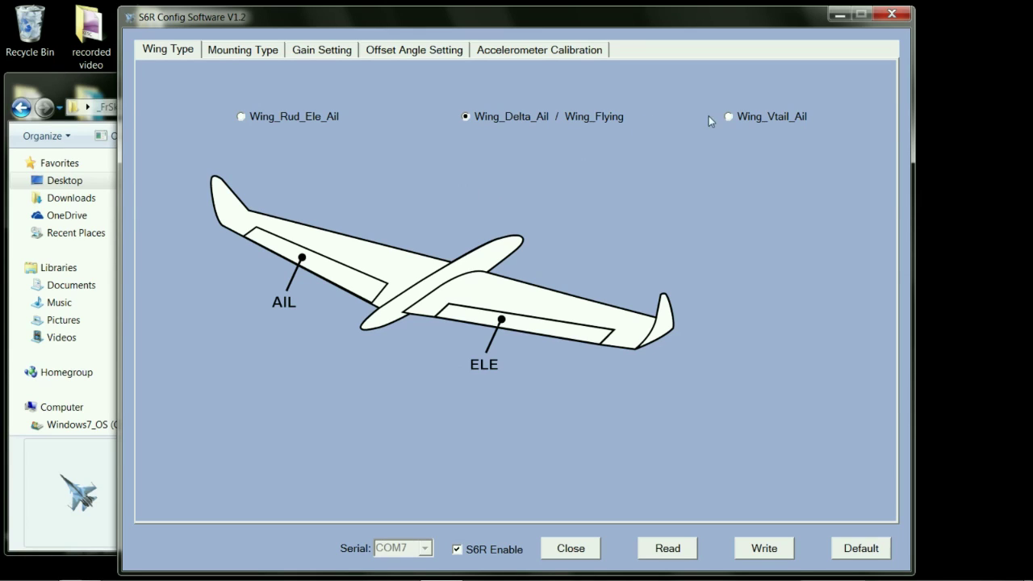
{"action": "left_click", "coordinate": [729, 117]}
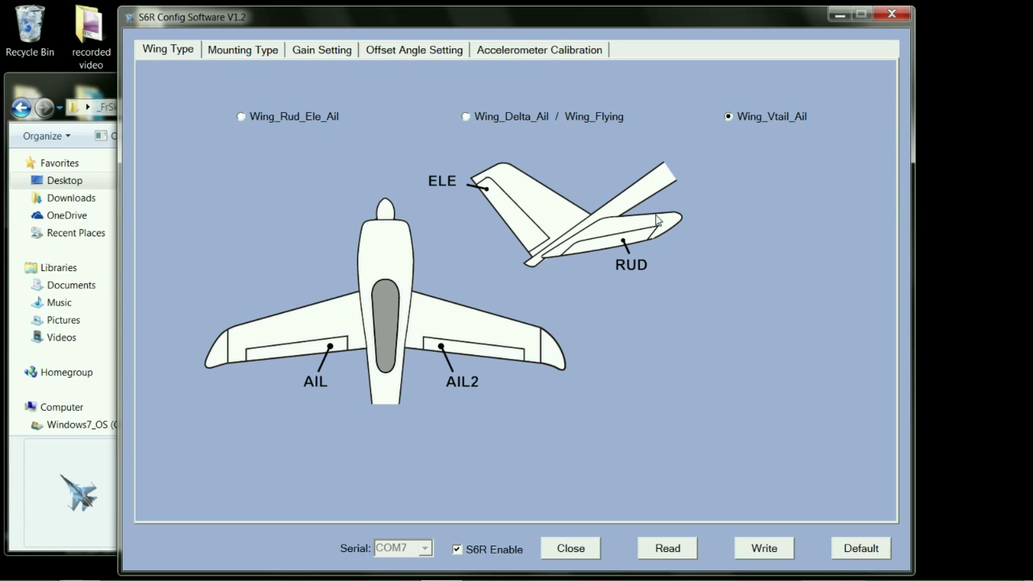
{"action": "left_click", "coordinate": [242, 117]}
Preview the Buttom, Right up and Left up receiver mounting types, and return the selection to Level
{"action": "left_click", "coordinate": [229, 49]}
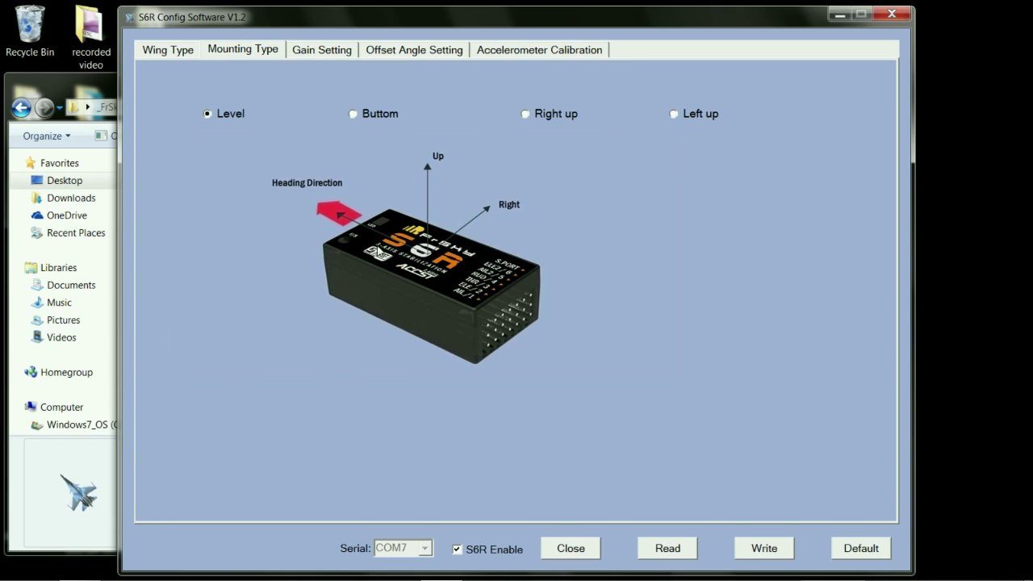
{"action": "left_click", "coordinate": [208, 114]}
{"action": "left_click", "coordinate": [354, 115]}
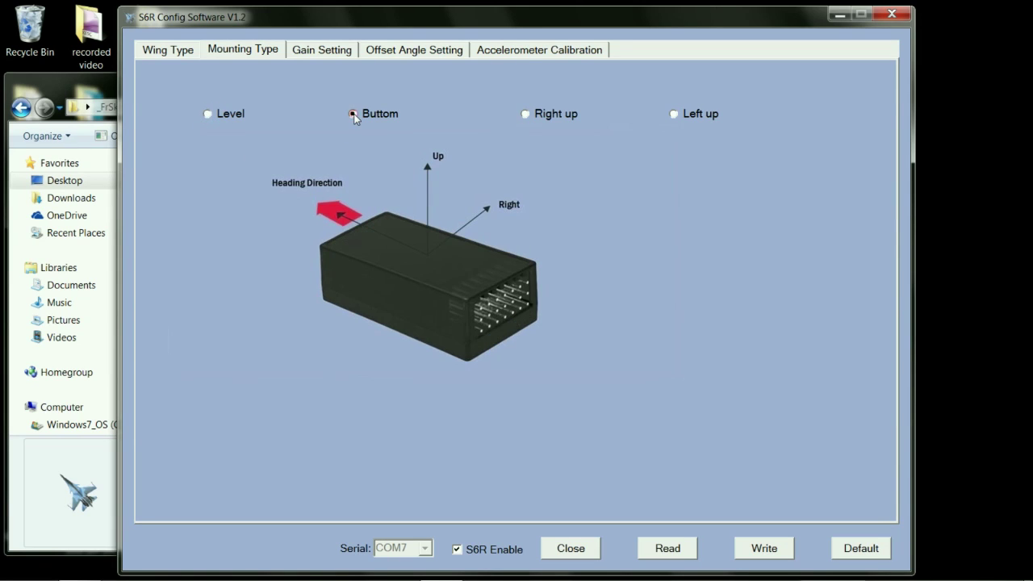
{"action": "left_click", "coordinate": [527, 114]}
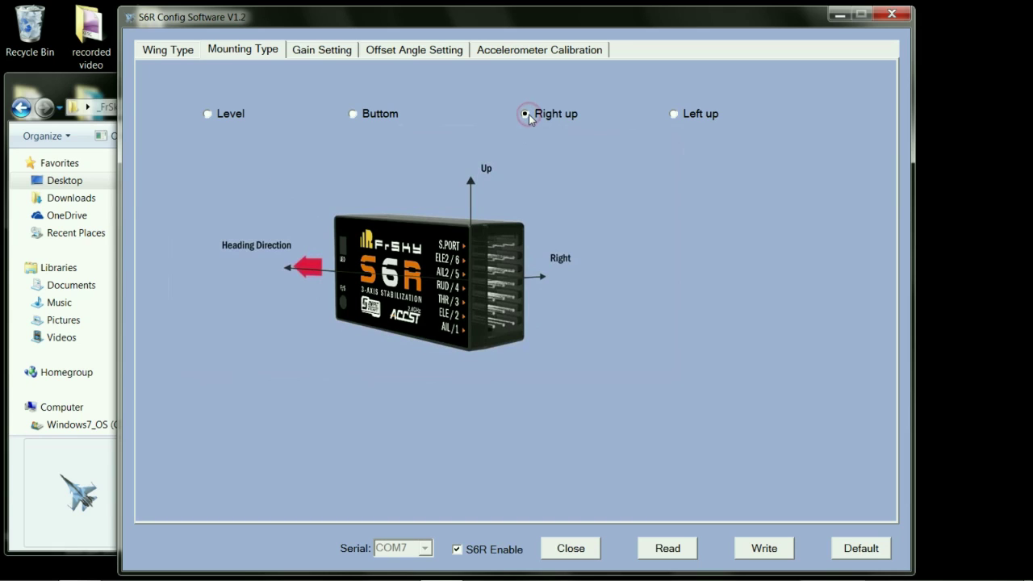
{"action": "left_click", "coordinate": [674, 115]}
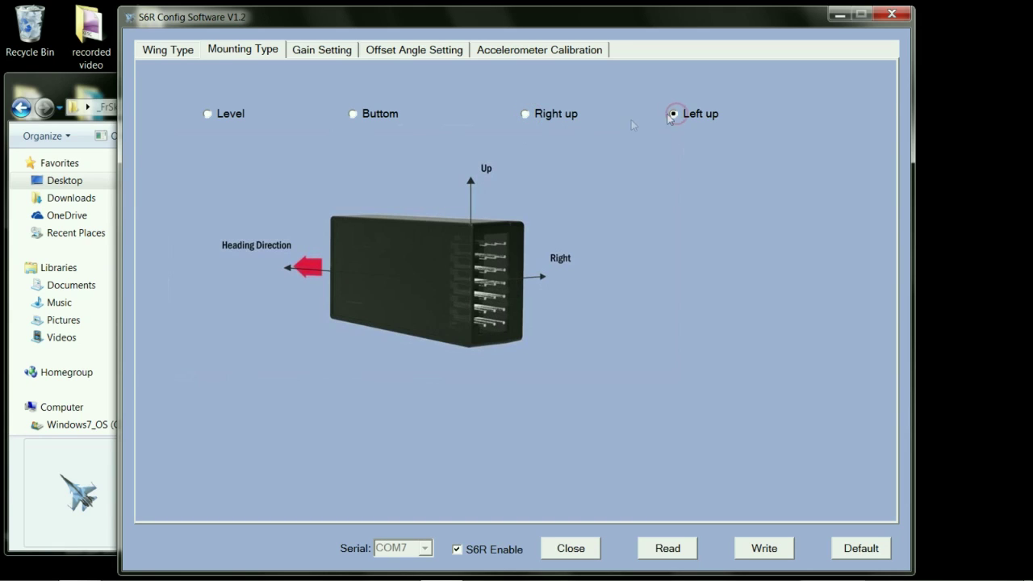
{"action": "left_click", "coordinate": [209, 114]}
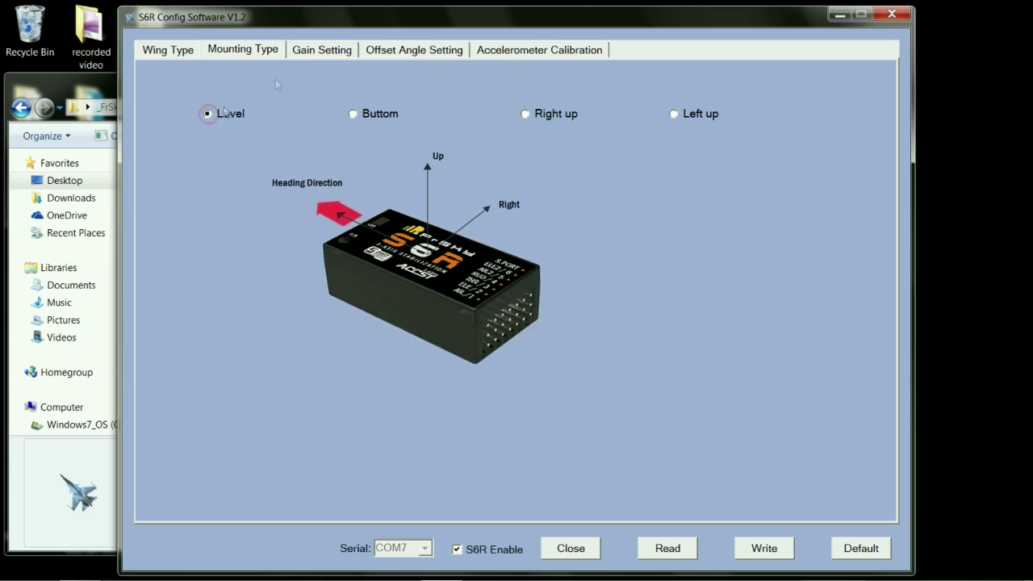
Review the compensation directions and gains for each flight mode, and the auto level, hover and knife edge offset angles
{"action": "left_click", "coordinate": [299, 52]}
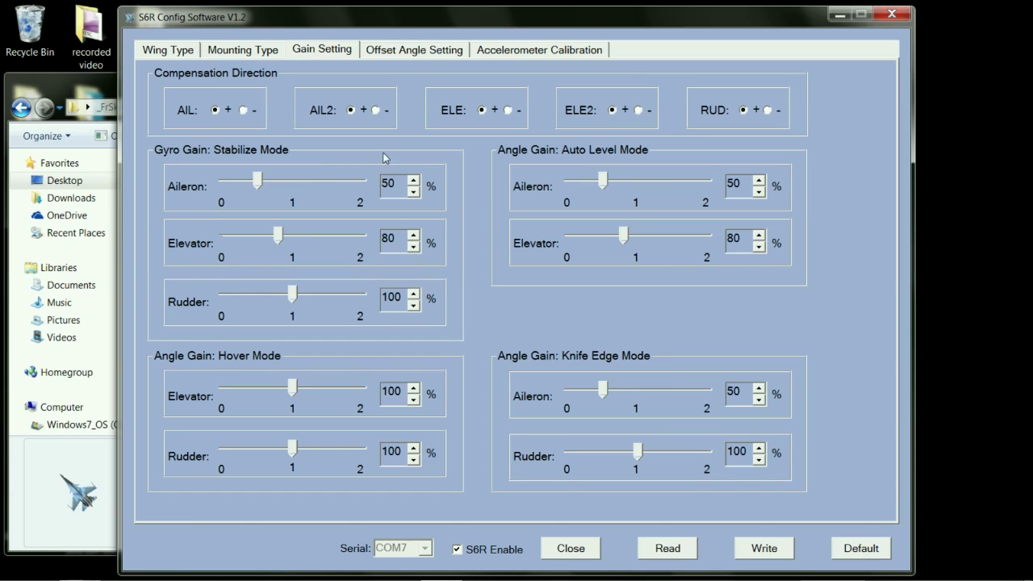
{"action": "left_click", "coordinate": [411, 49]}
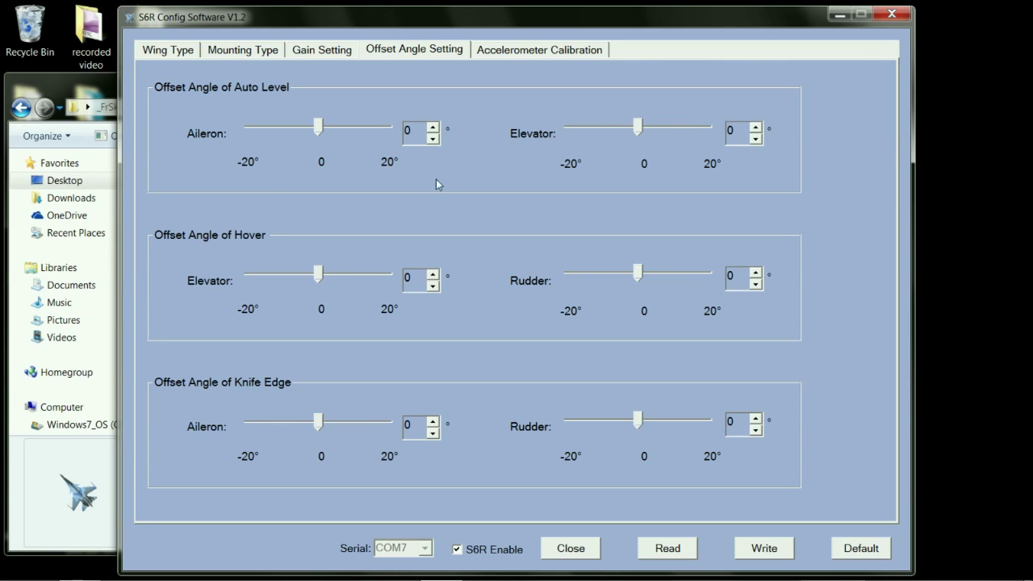
Calibrate the accelerometer, working through the pictured receiver orientations from level onwards
{"action": "left_click", "coordinate": [544, 51]}
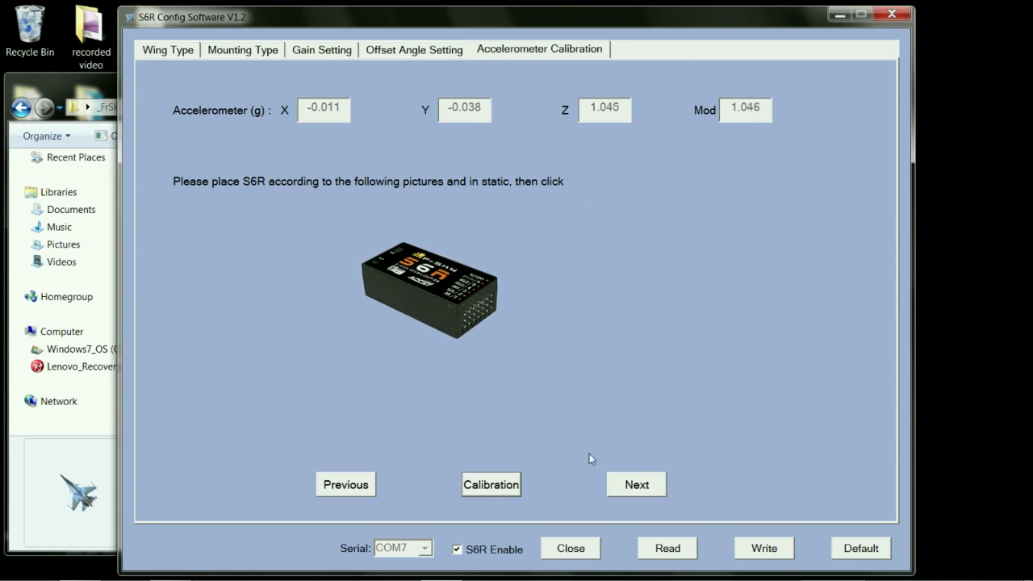
{"action": "left_click", "coordinate": [496, 483]}
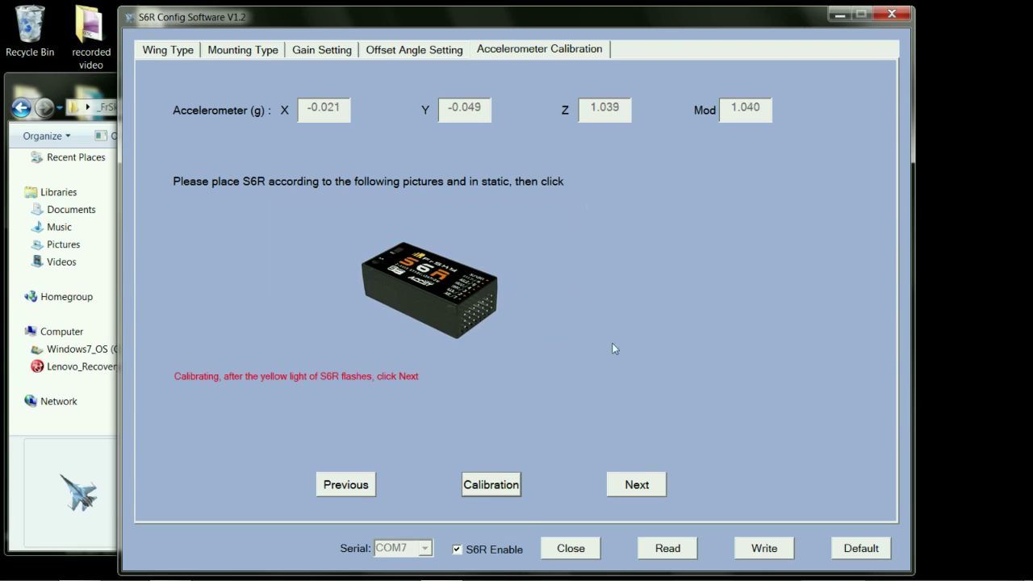
{"action": "left_click", "coordinate": [635, 485]}
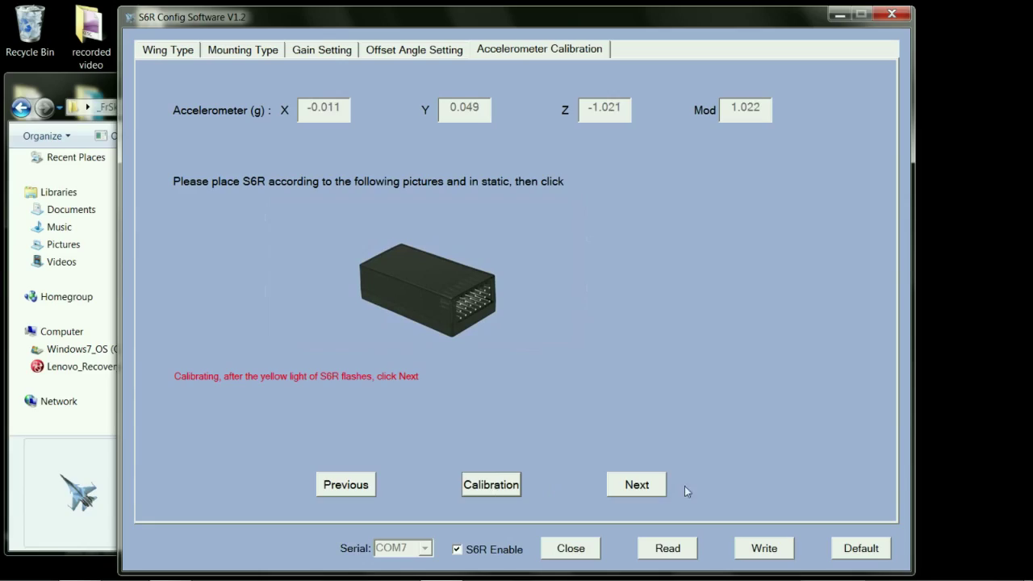
{"action": "left_click", "coordinate": [649, 489]}
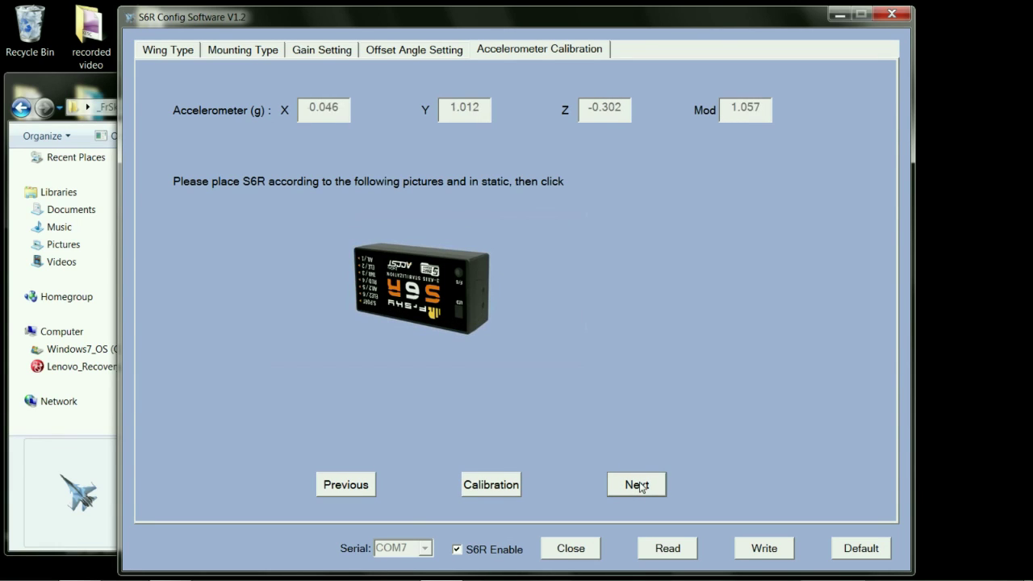
{"action": "left_click", "coordinate": [493, 488]}
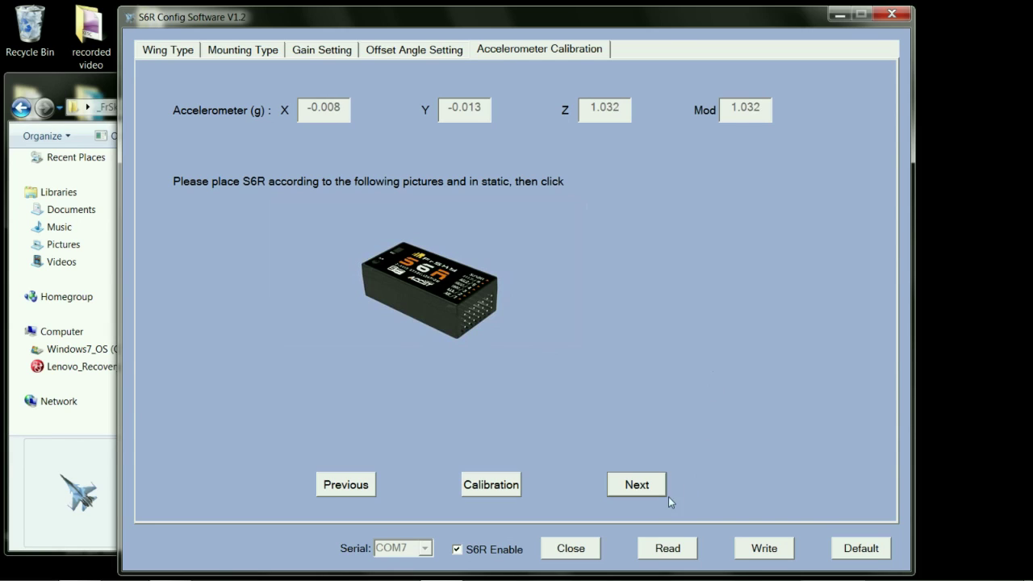
Write the configuration to the S6R receiver and close its serial connection
{"action": "left_click", "coordinate": [761, 552]}
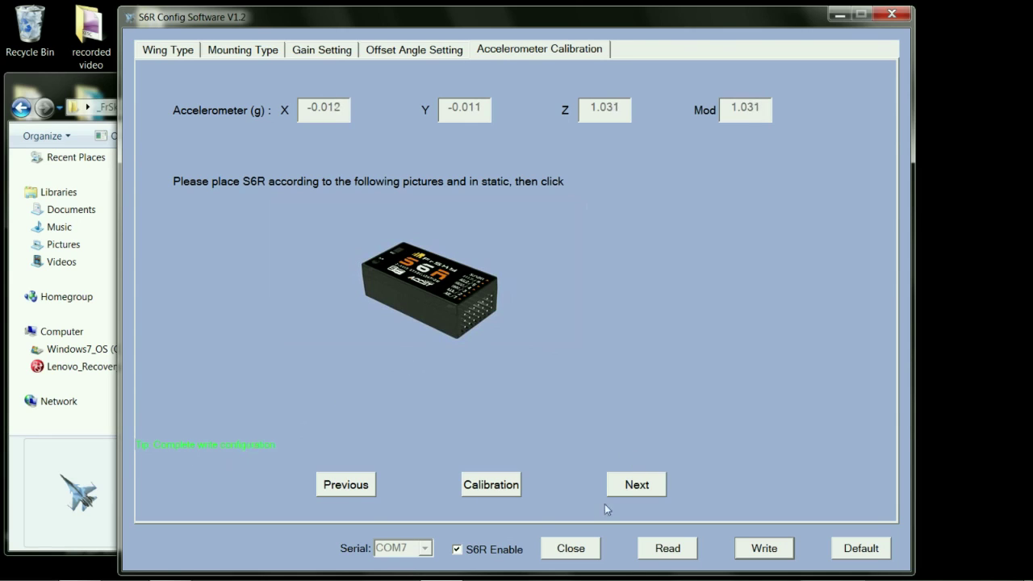
{"action": "left_click", "coordinate": [570, 548]}
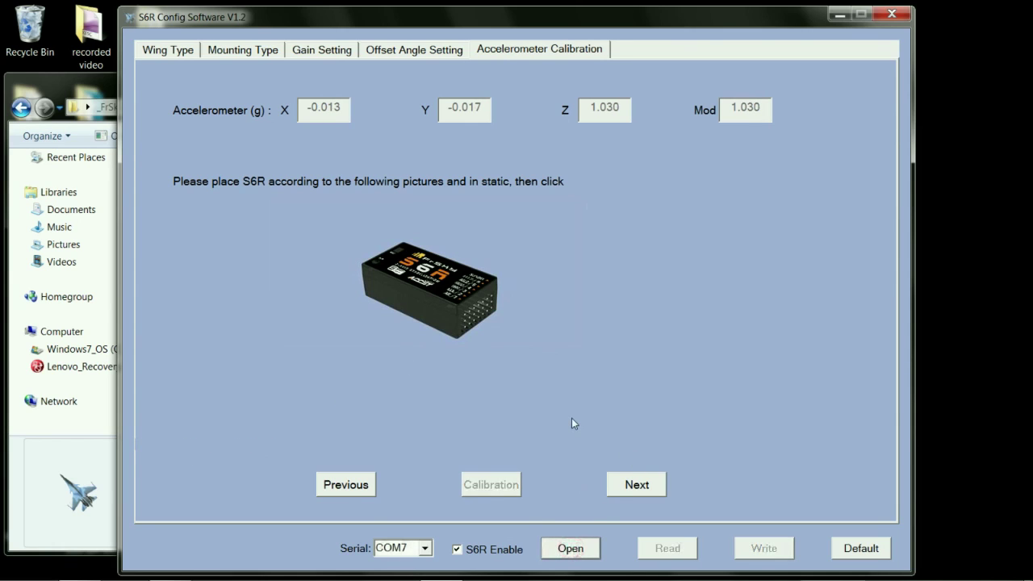